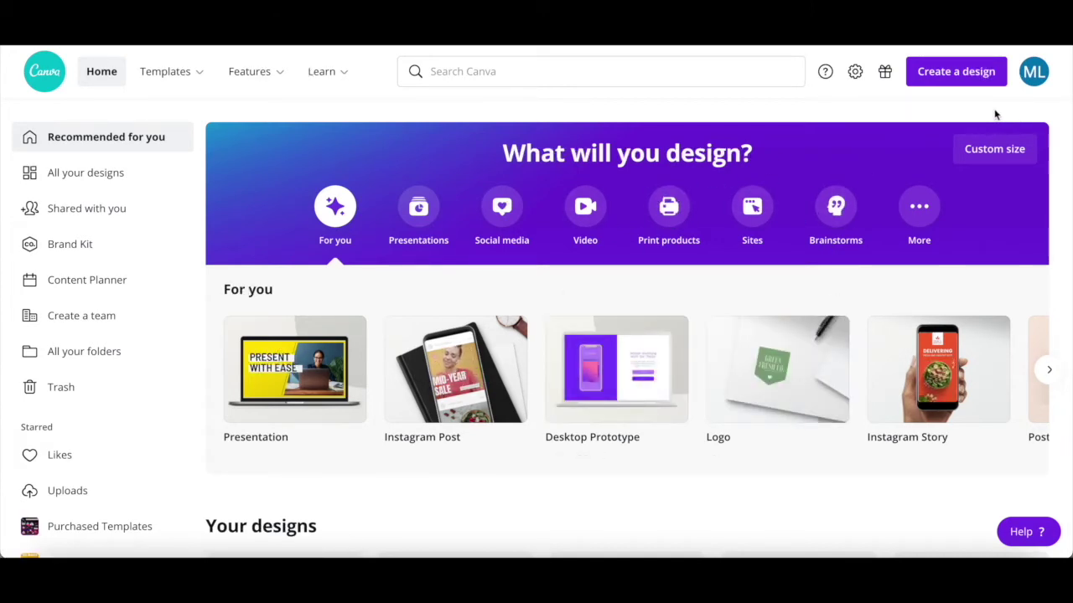
- Go to All your designs and open the Wix pin's download options
click(148, 178)
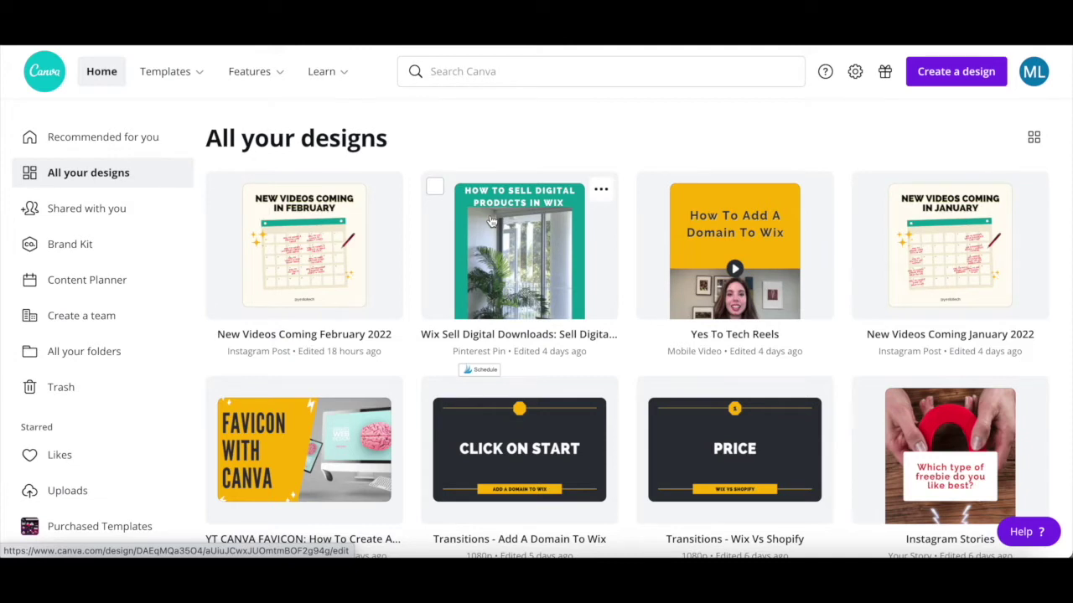
click(600, 191)
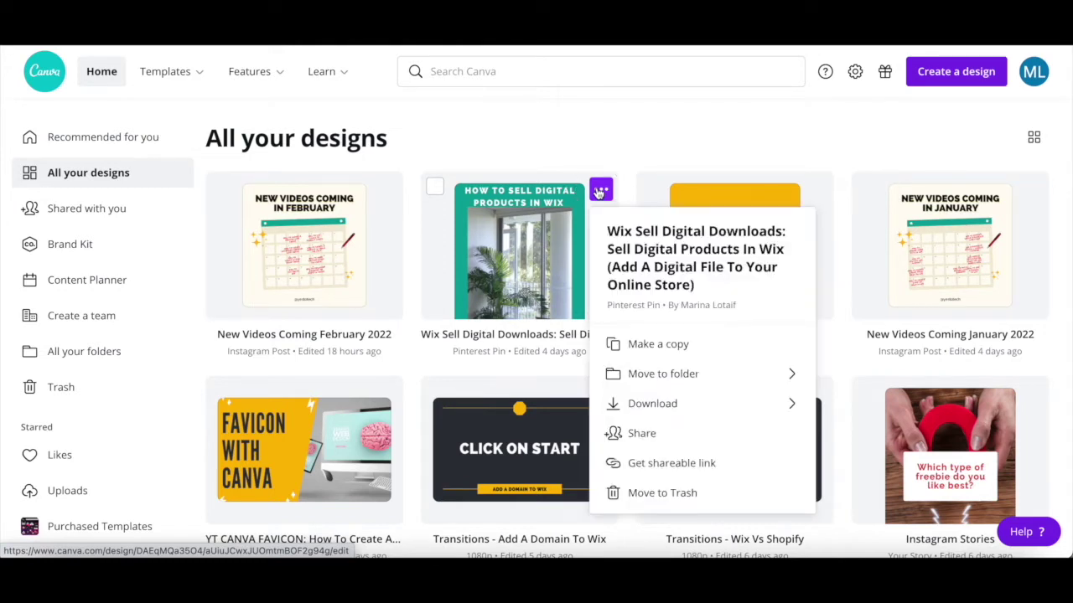
click(696, 405)
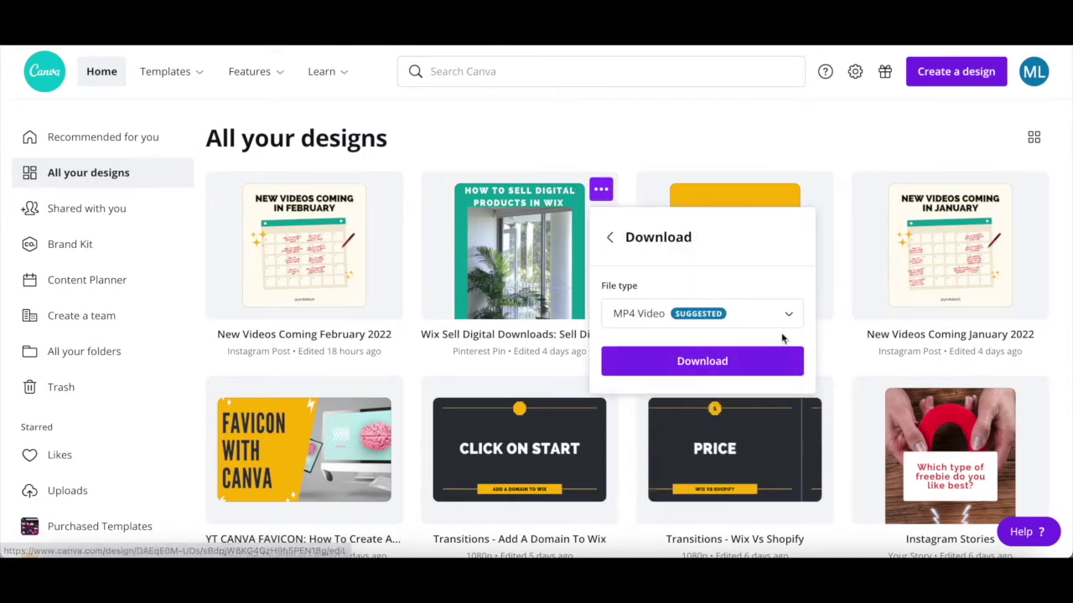
- Review the file type list, keep MP4 Video, and close the download options
click(785, 321)
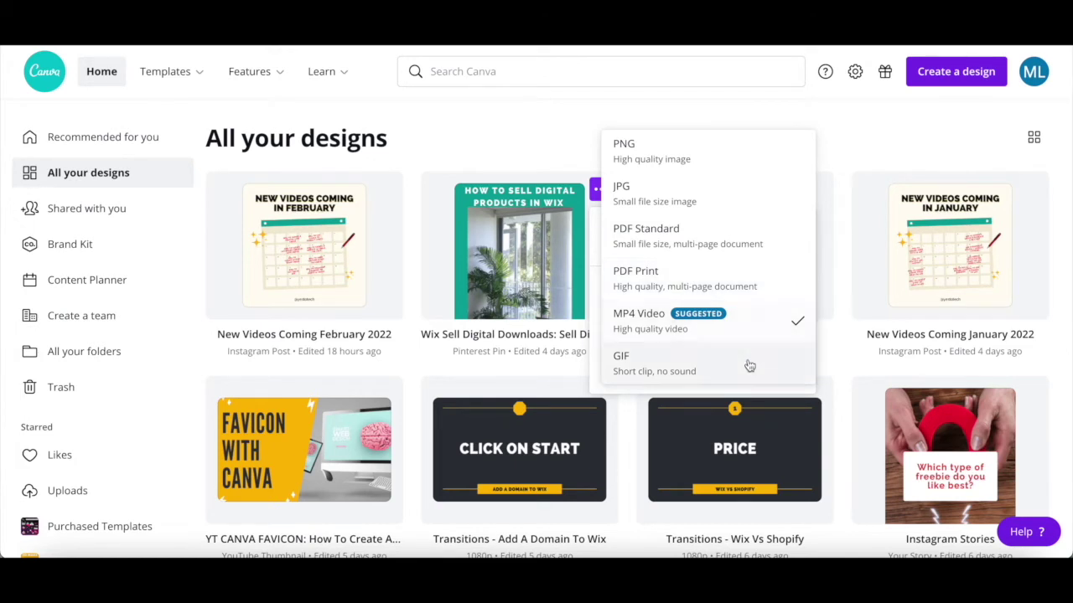
click(781, 316)
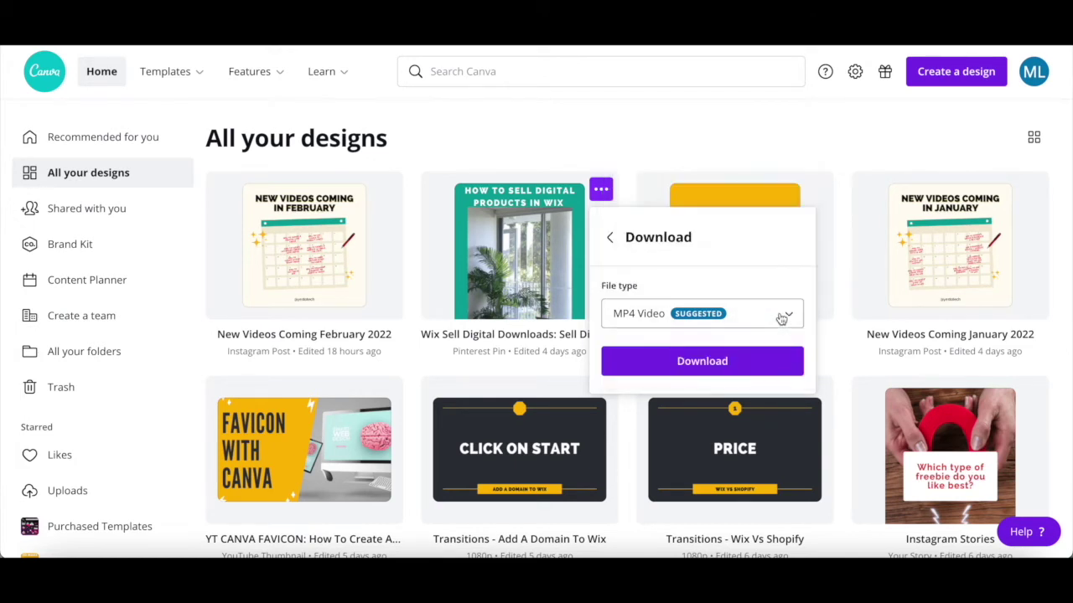
click(761, 369)
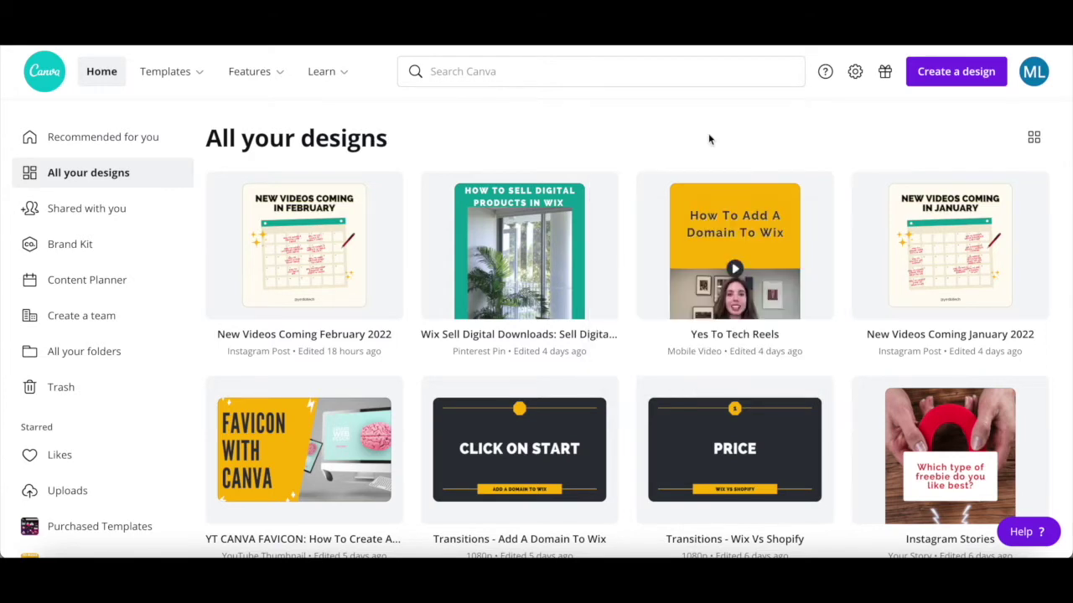
- Open the Wix Sell Digital Downloads pin in the editor and list its download file types
click(517, 252)
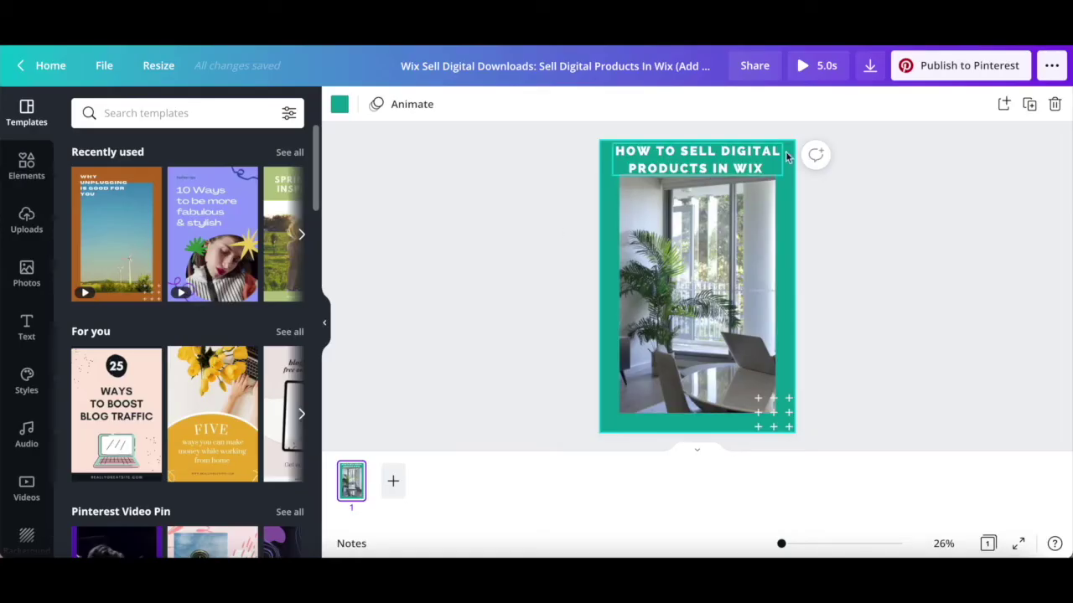
click(870, 67)
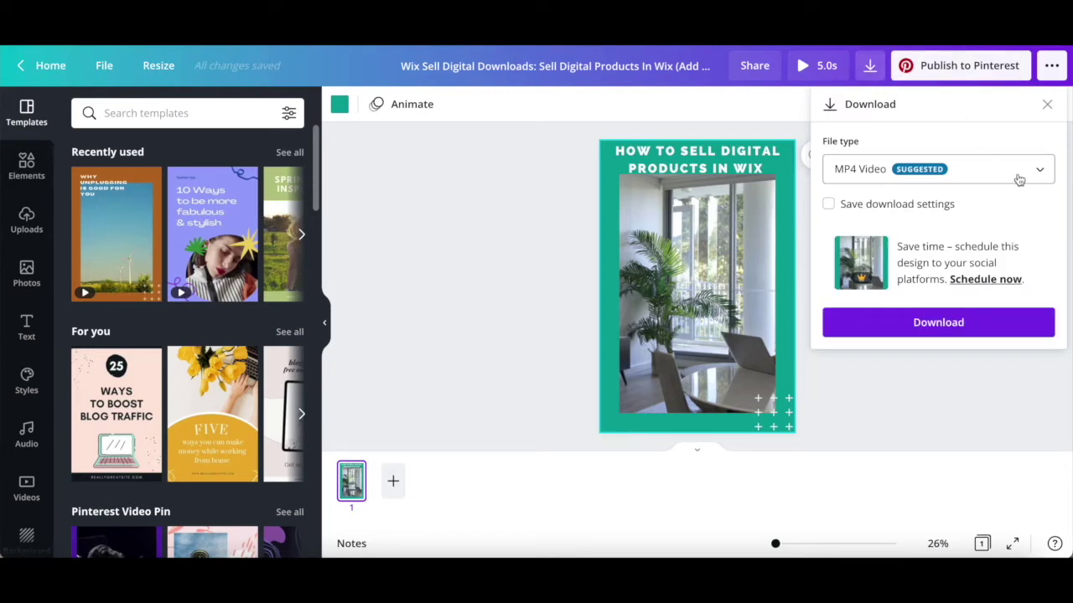
click(972, 169)
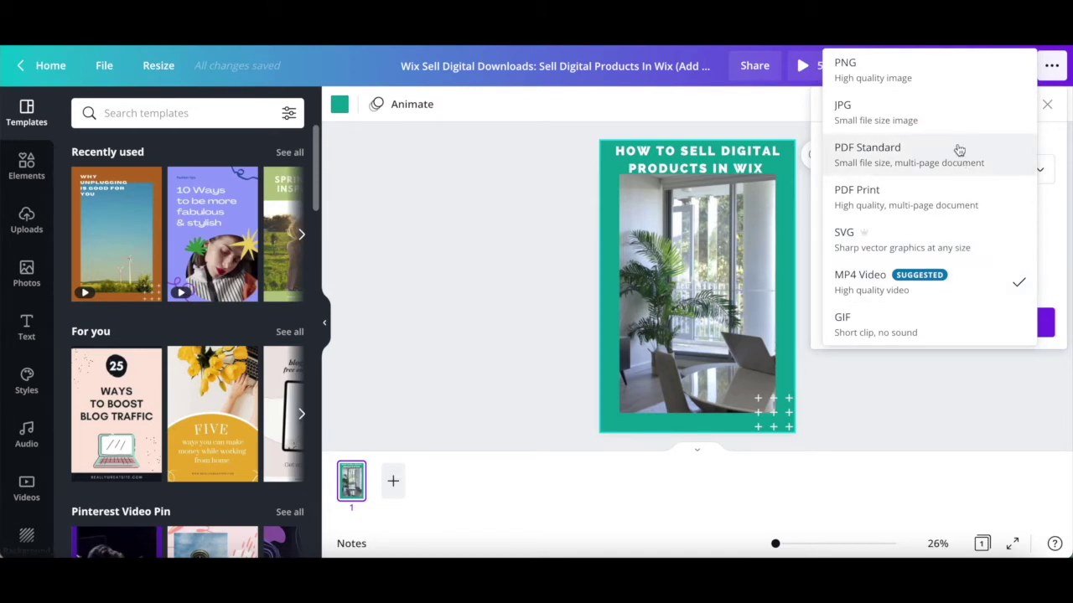
- Choose PNG, trying transparent background, compression and save settings on then off again
click(956, 88)
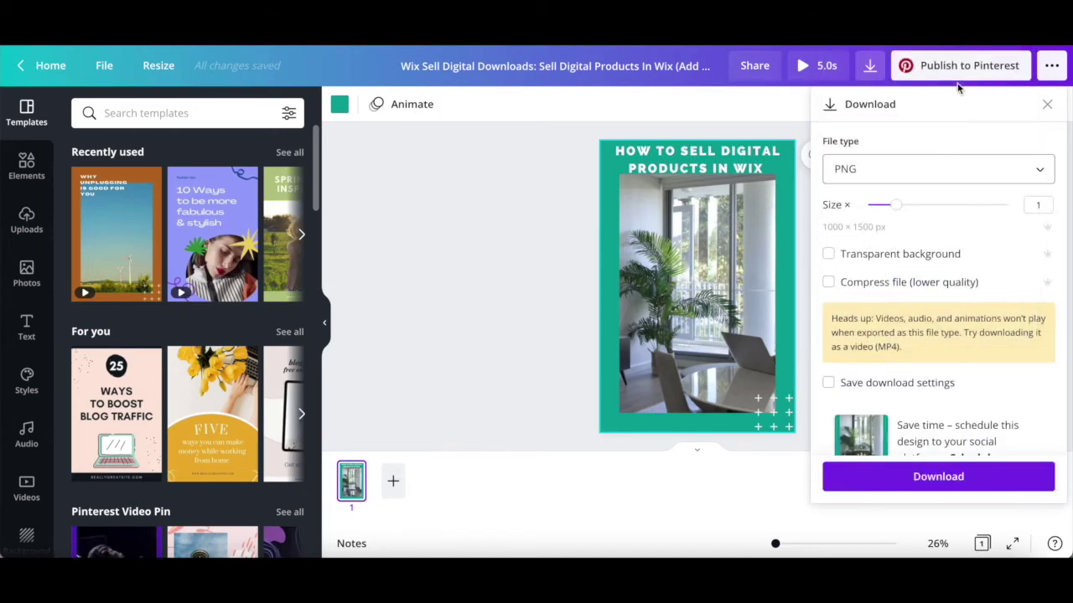
click(905, 260)
click(905, 260)
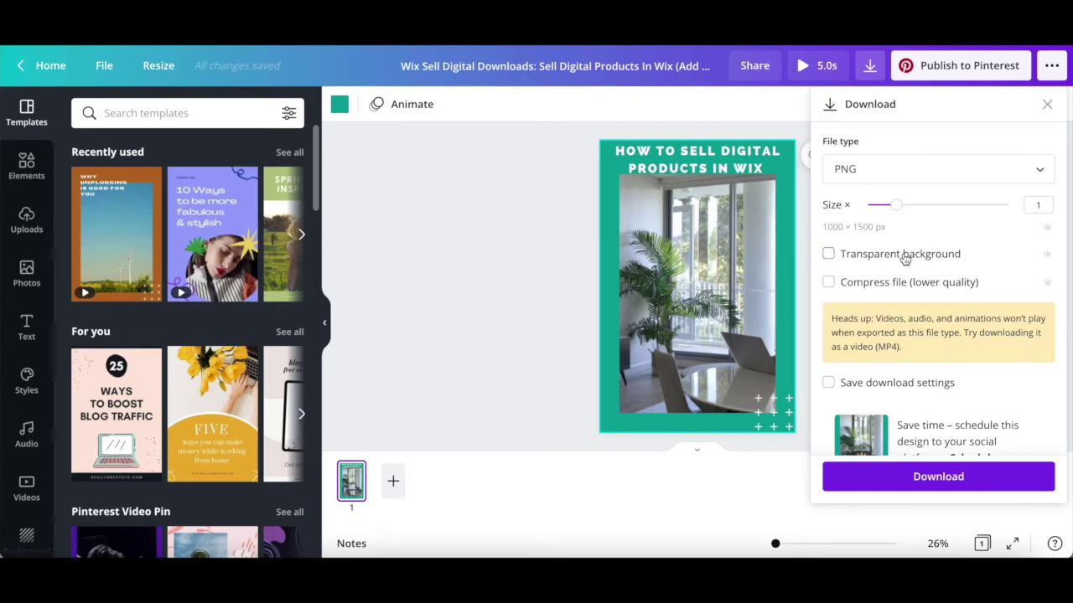
click(905, 285)
click(905, 285)
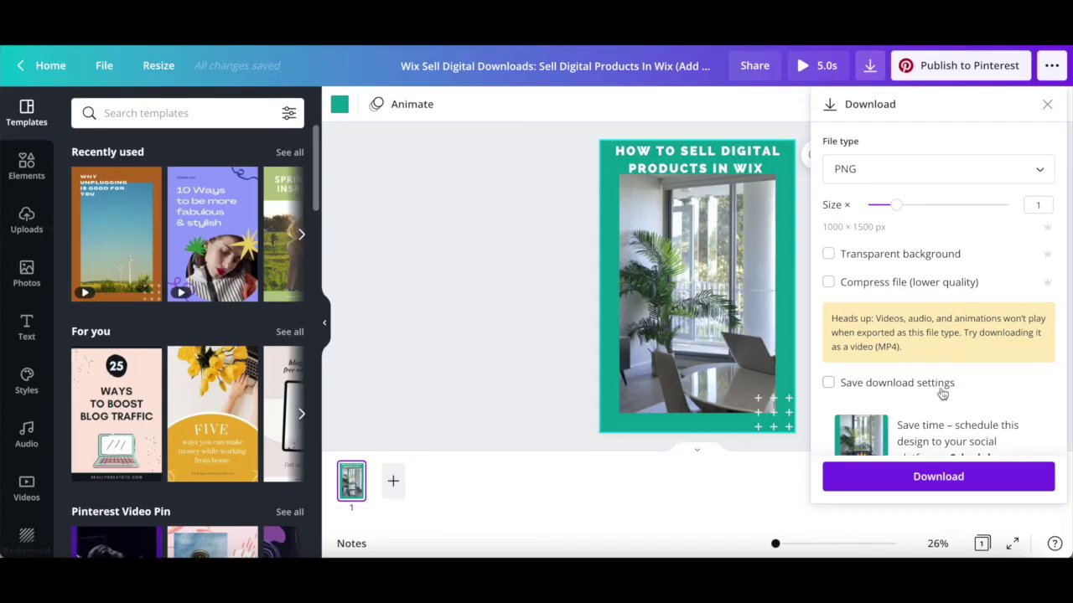
click(941, 390)
click(941, 390)
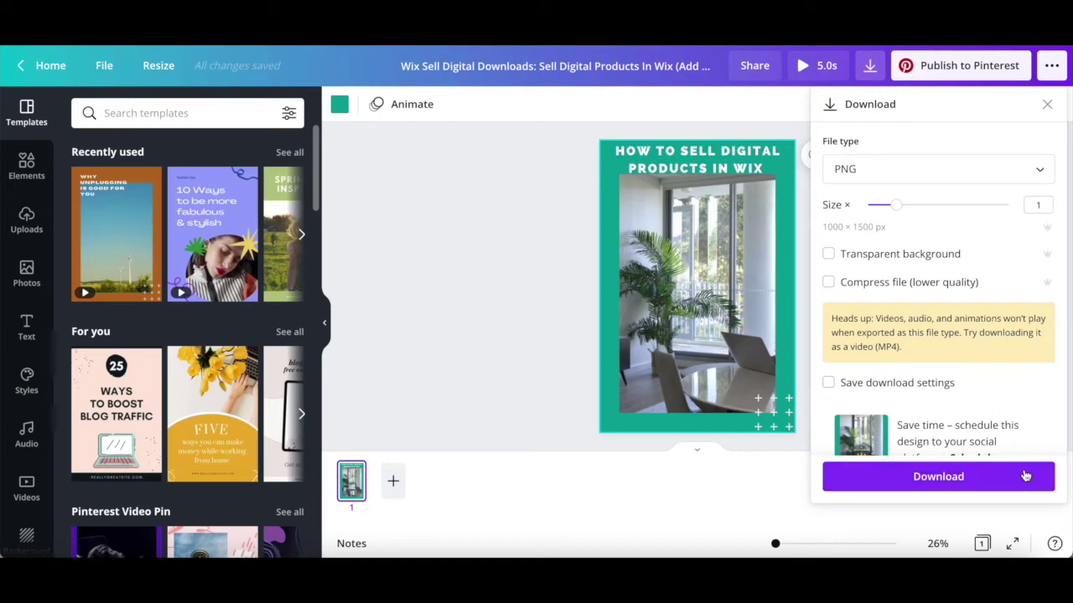
- Switch the pin's file type to JPG at quality 80, toggling save download settings
click(1042, 176)
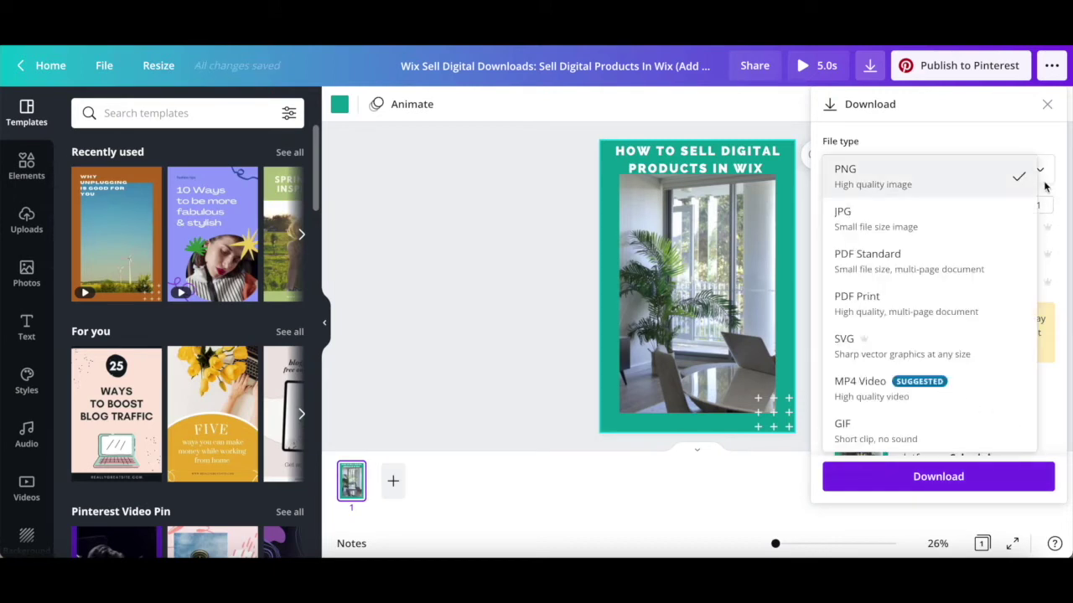
click(999, 218)
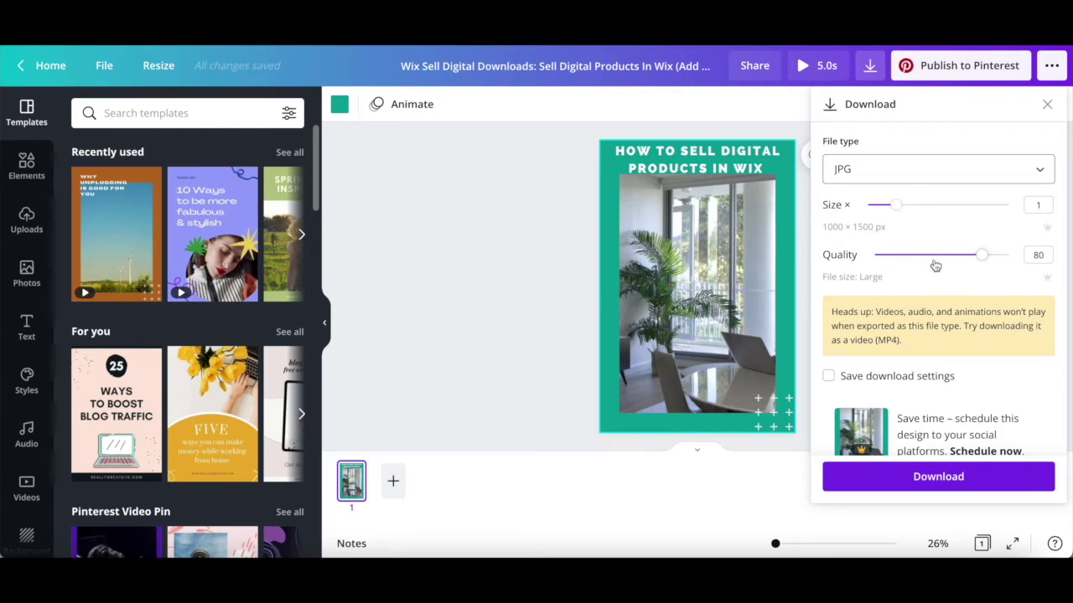
click(935, 379)
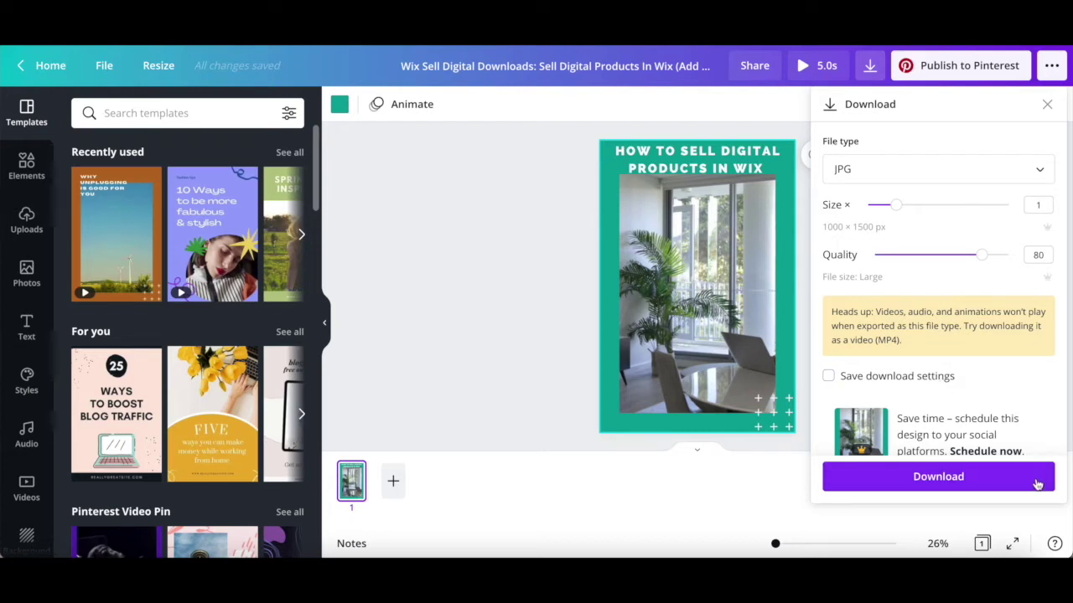
click(1053, 173)
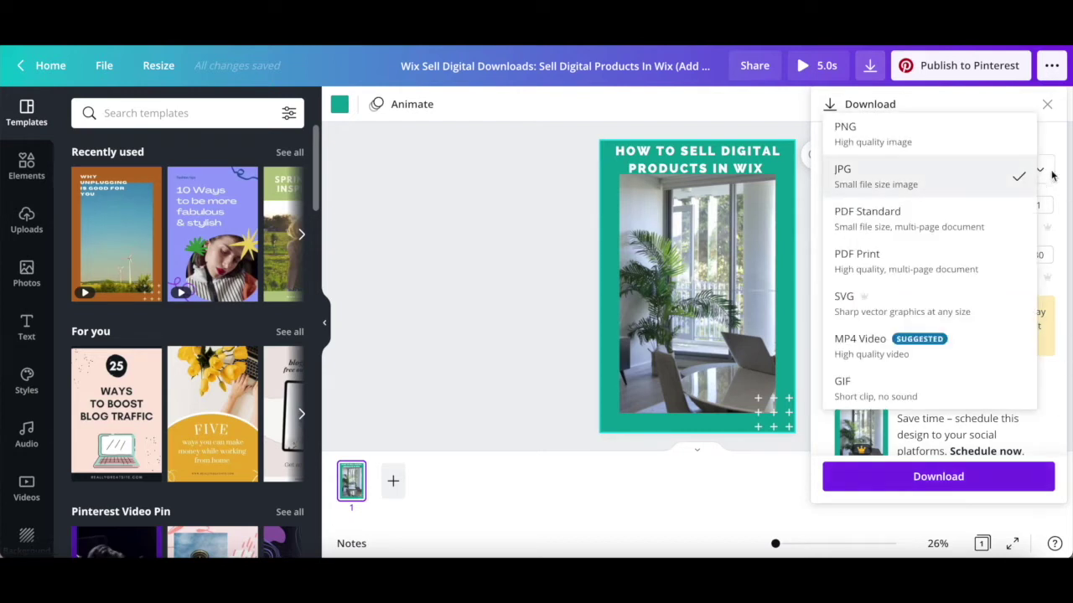
- Try PDF Standard, then settle on PDF Print with crop marks and bleed checked
click(1010, 214)
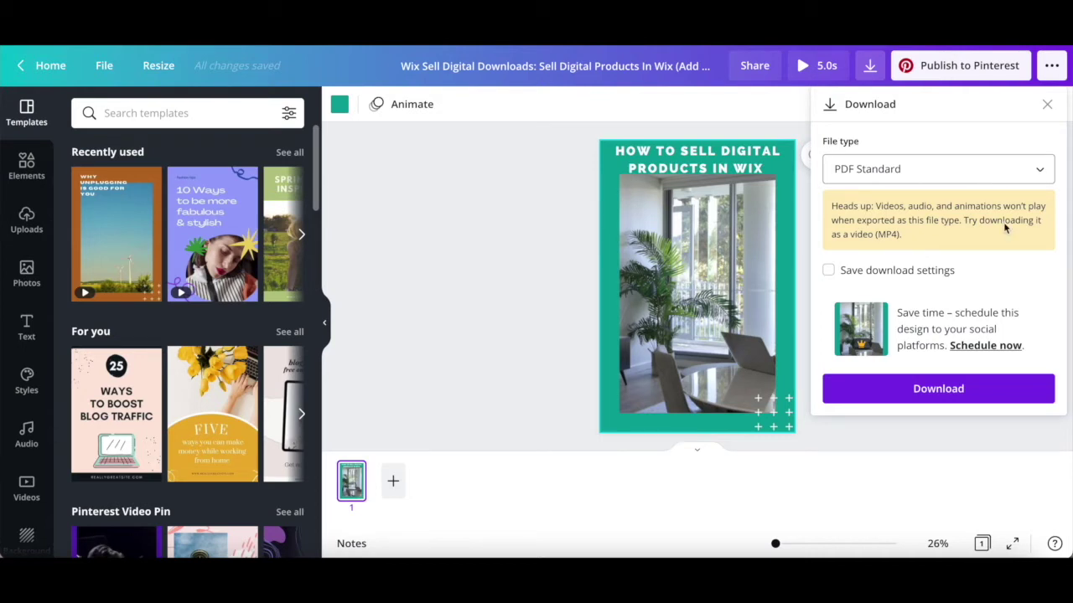
click(948, 280)
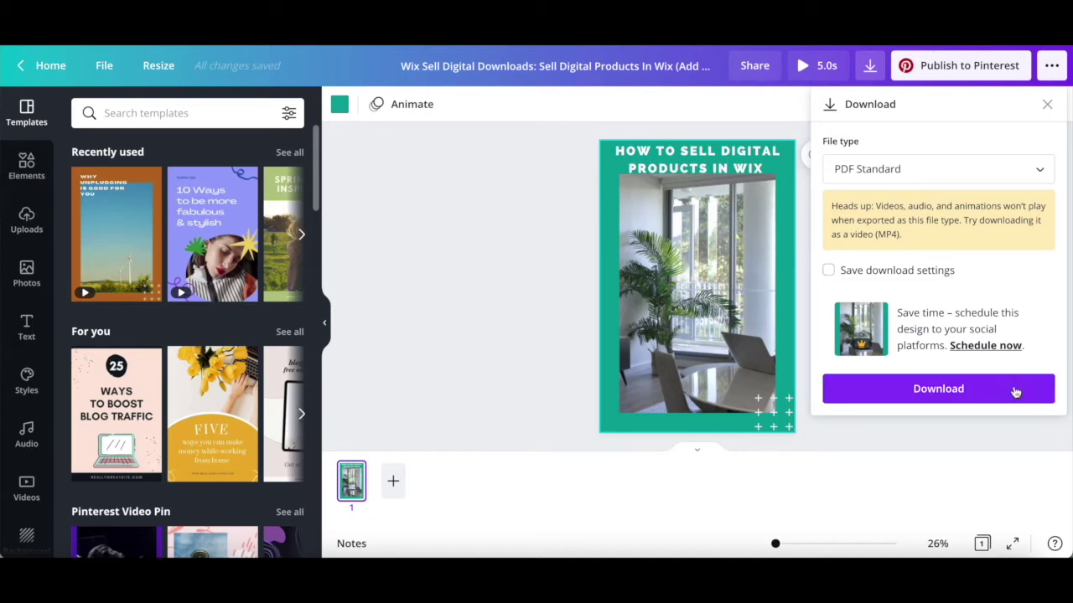
click(1040, 173)
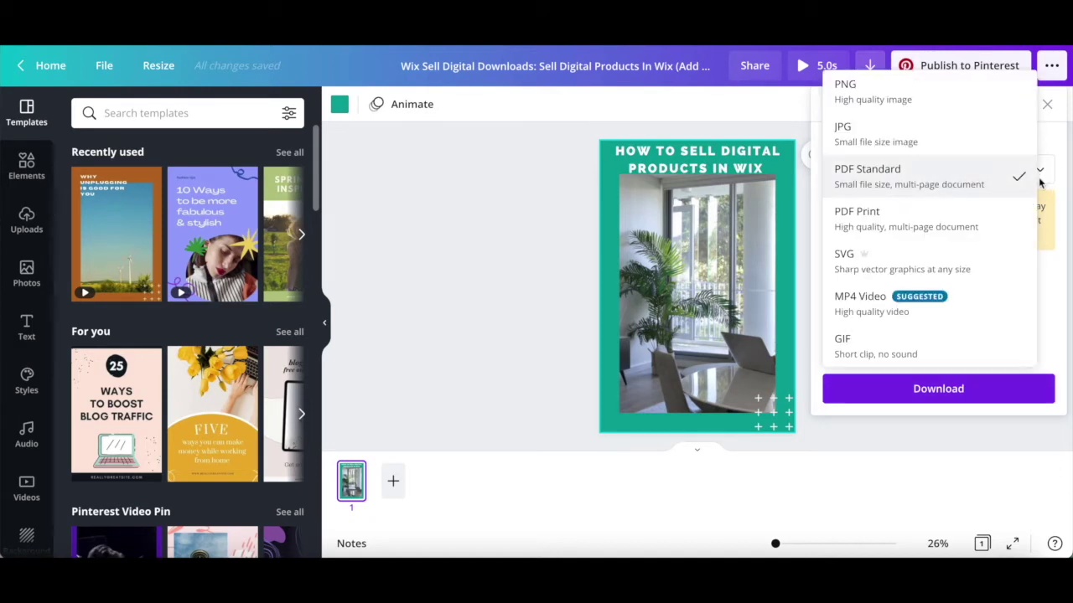
click(1006, 238)
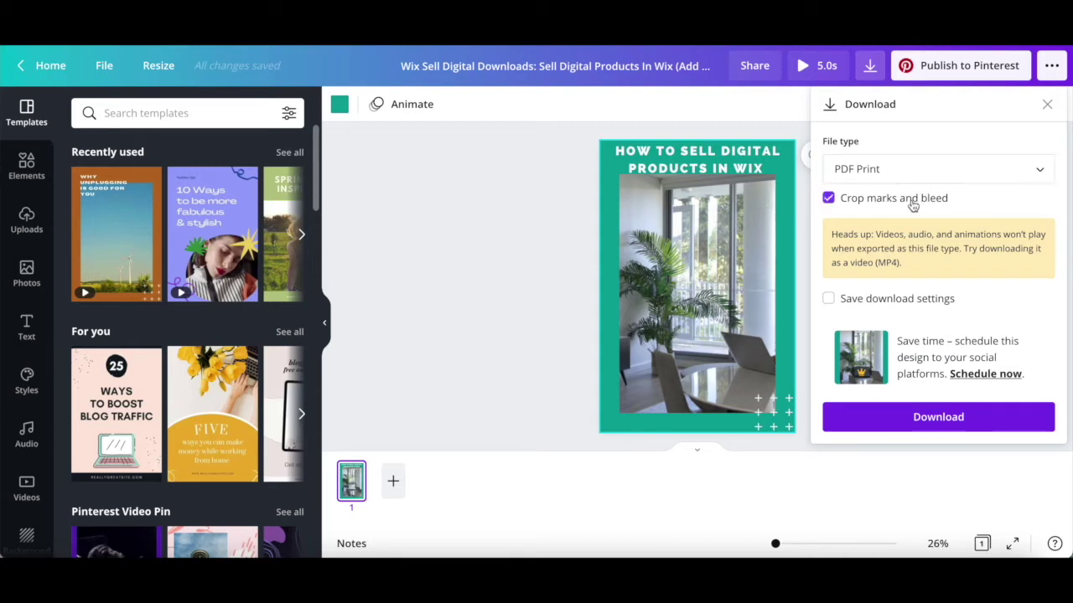
- Uncheck crop marks and bleed for PDF Print, leaving save download settings off
click(912, 204)
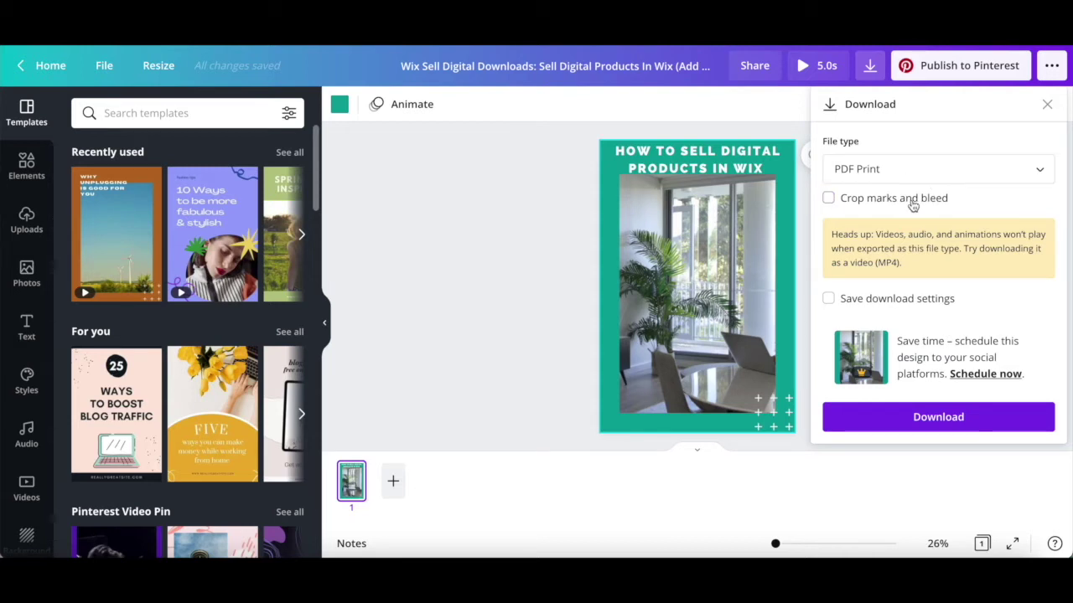
click(942, 308)
click(942, 310)
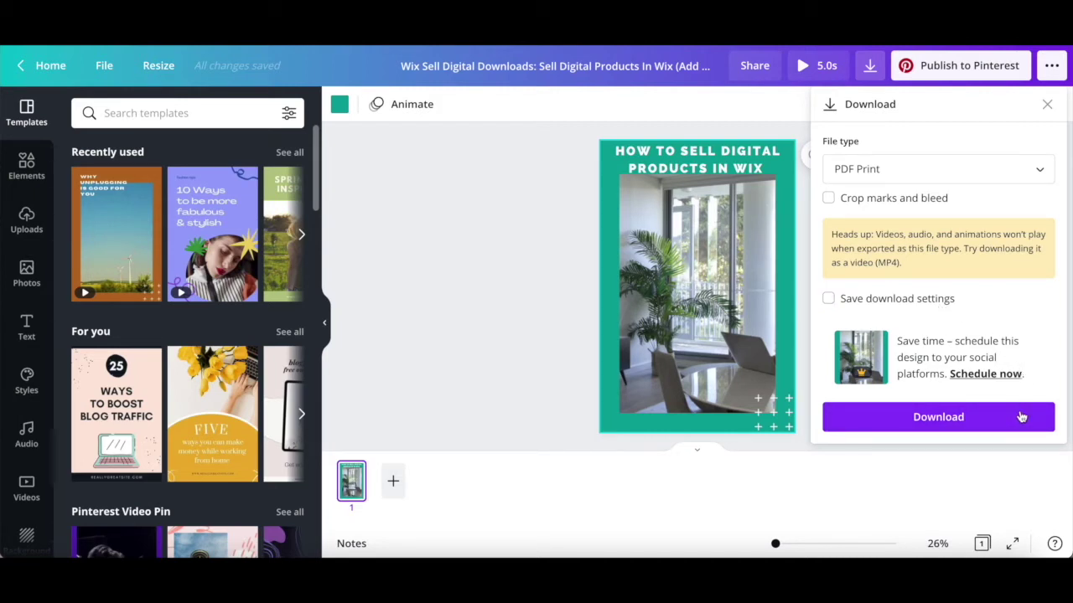
click(1051, 178)
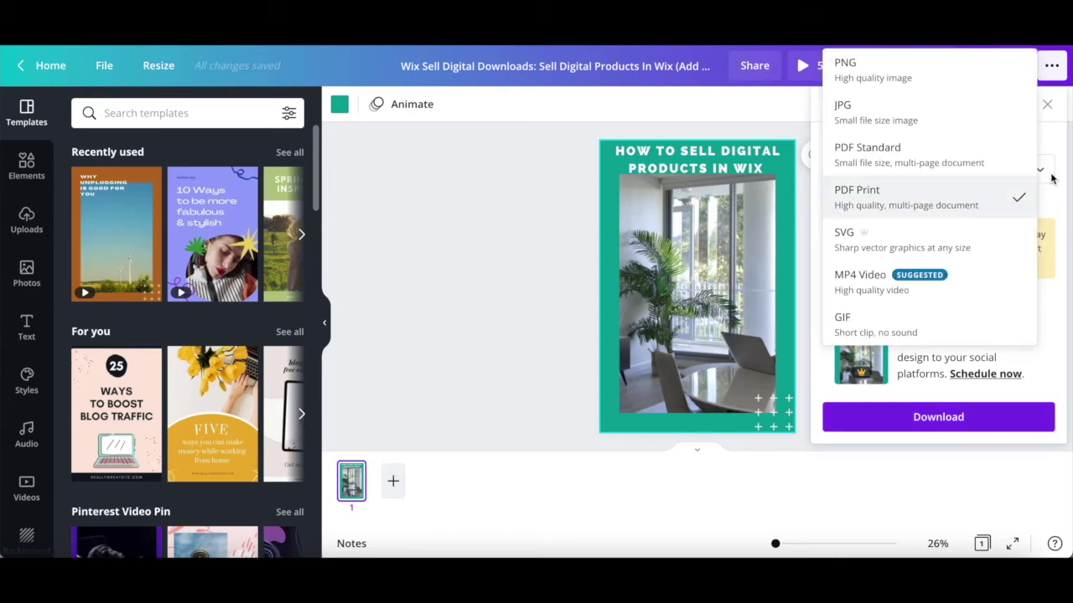
- Choose SVG, try transparent background on and off, and keep these download settings
click(1013, 238)
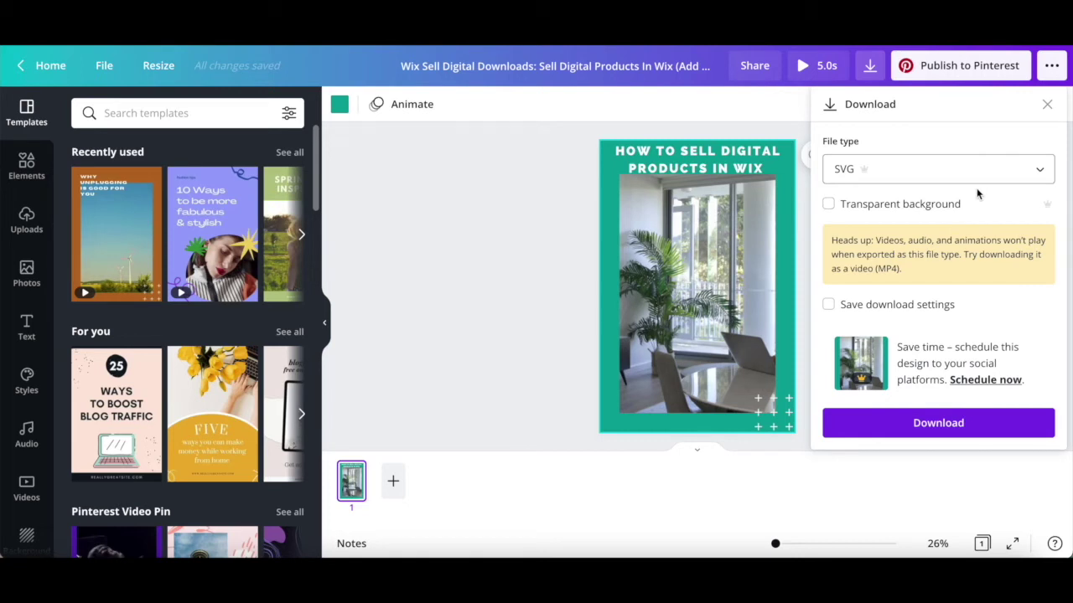
click(926, 206)
click(929, 211)
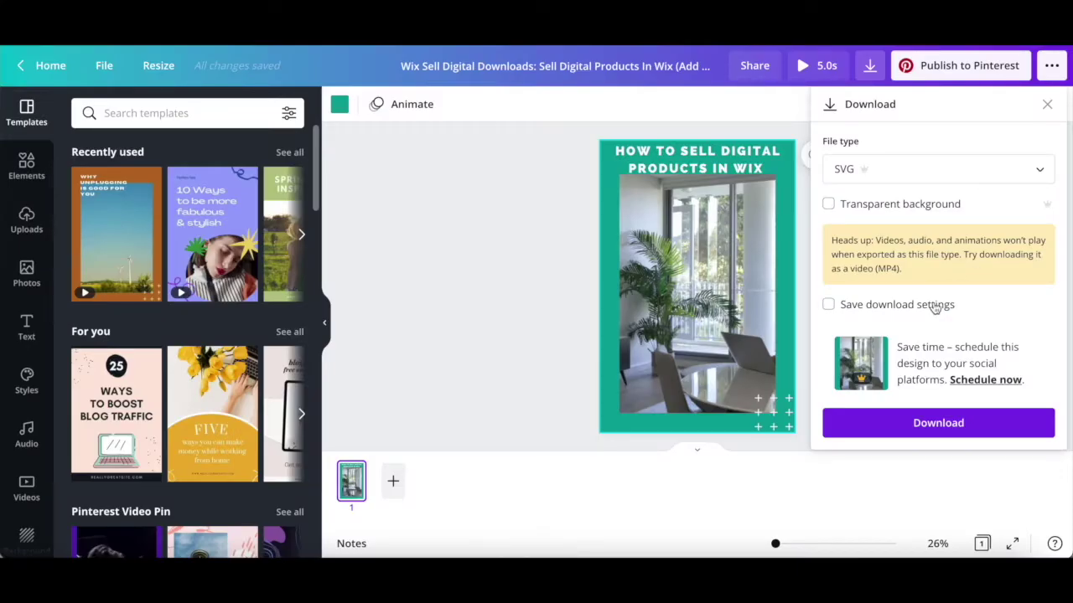
click(935, 310)
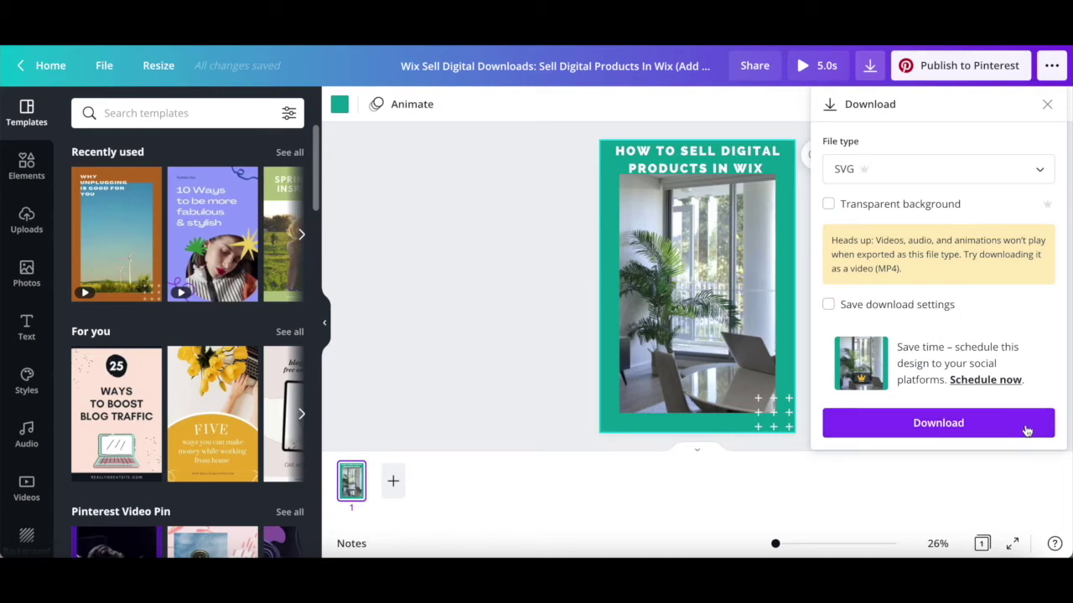
click(1043, 173)
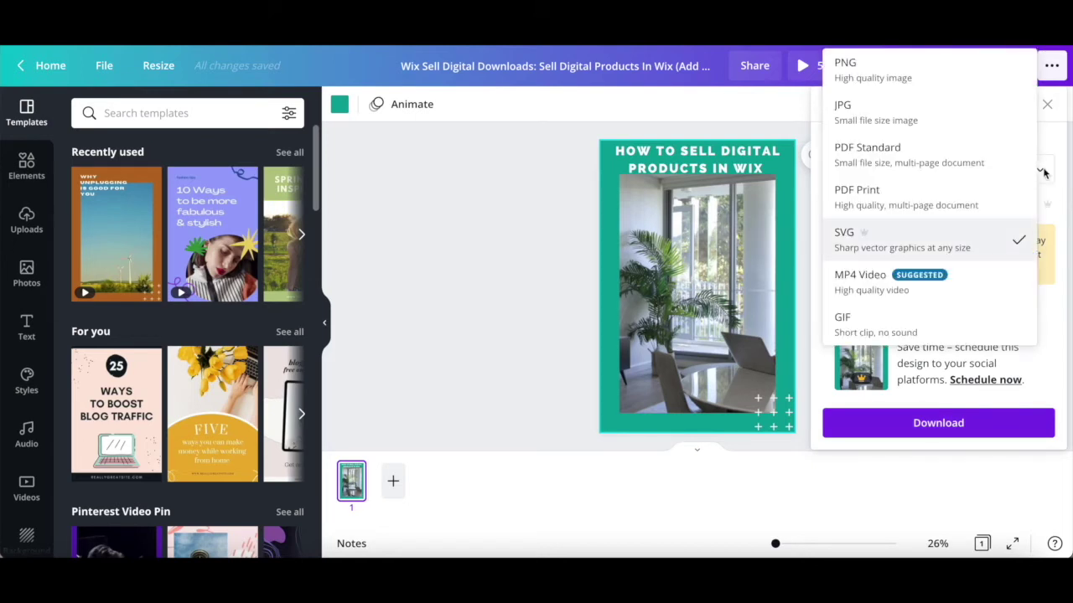
- Try MP4 Video and then GIF as the file type, leaving save download settings off
click(985, 291)
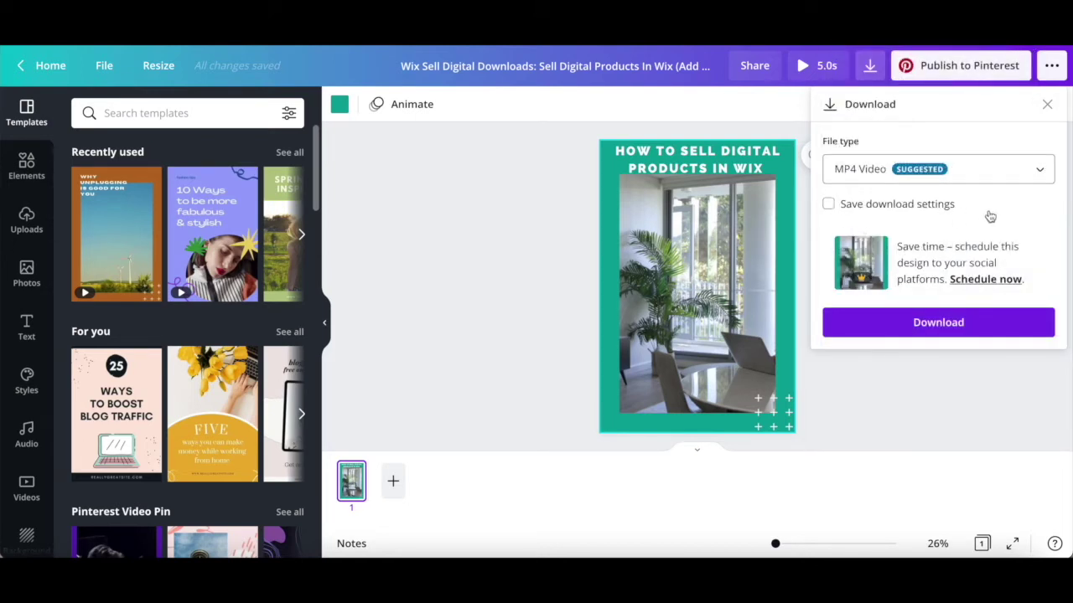
click(912, 212)
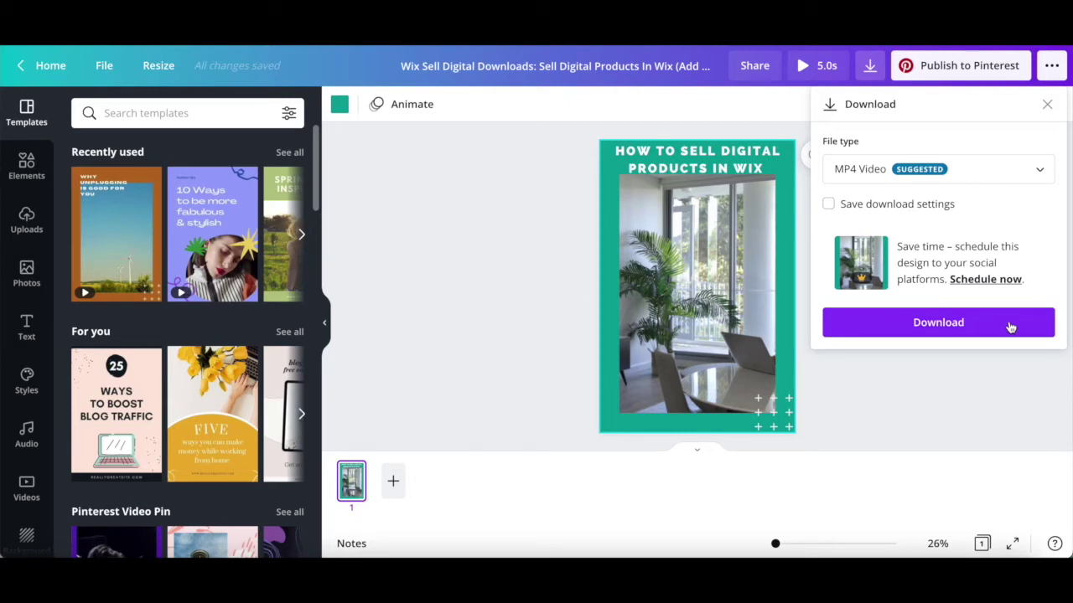
click(1046, 176)
click(984, 341)
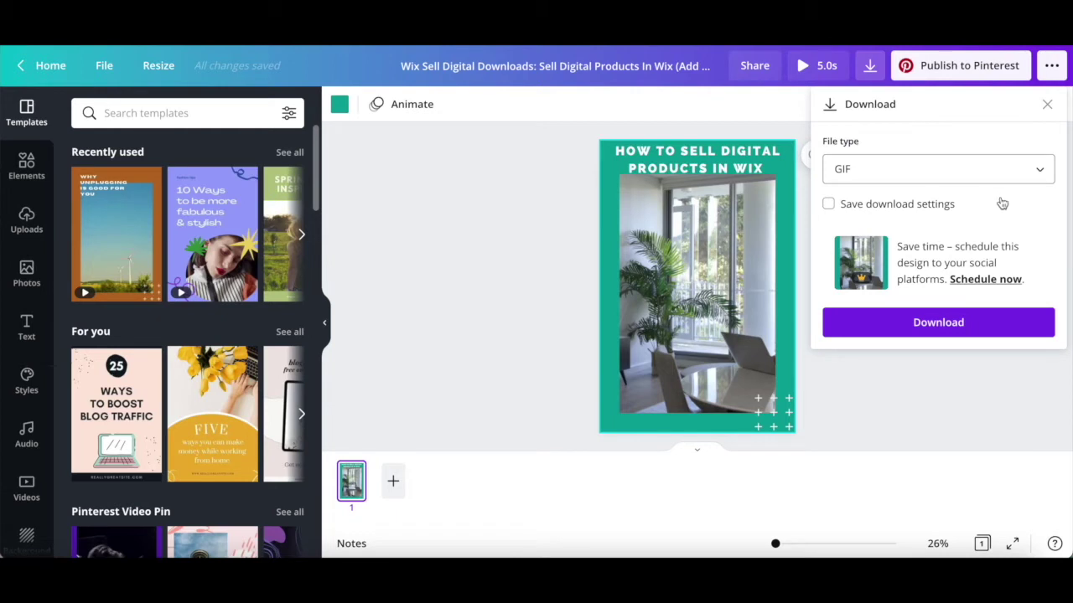
click(905, 212)
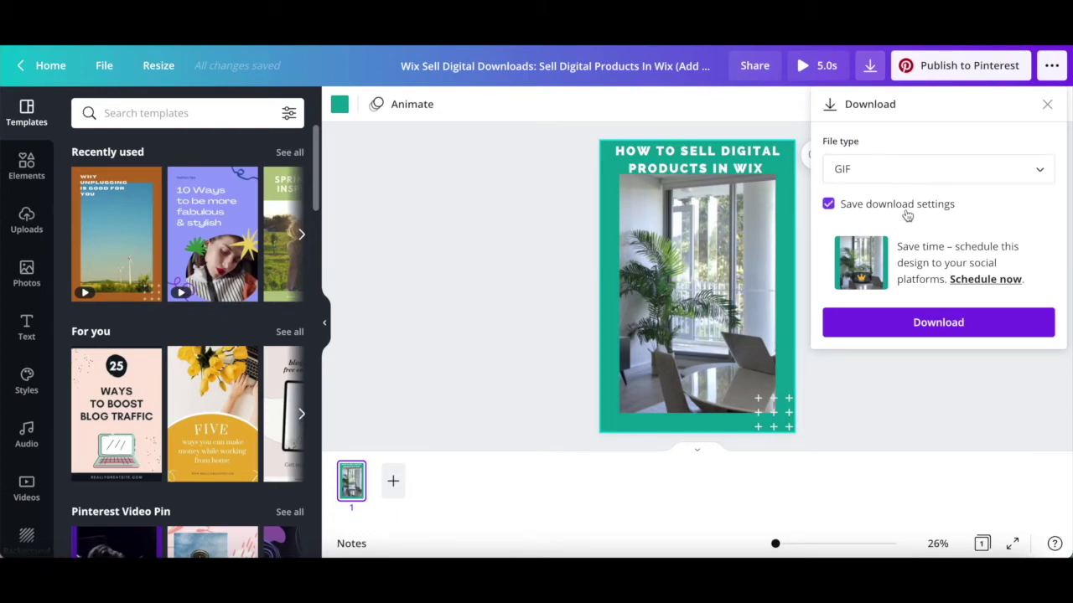
click(906, 214)
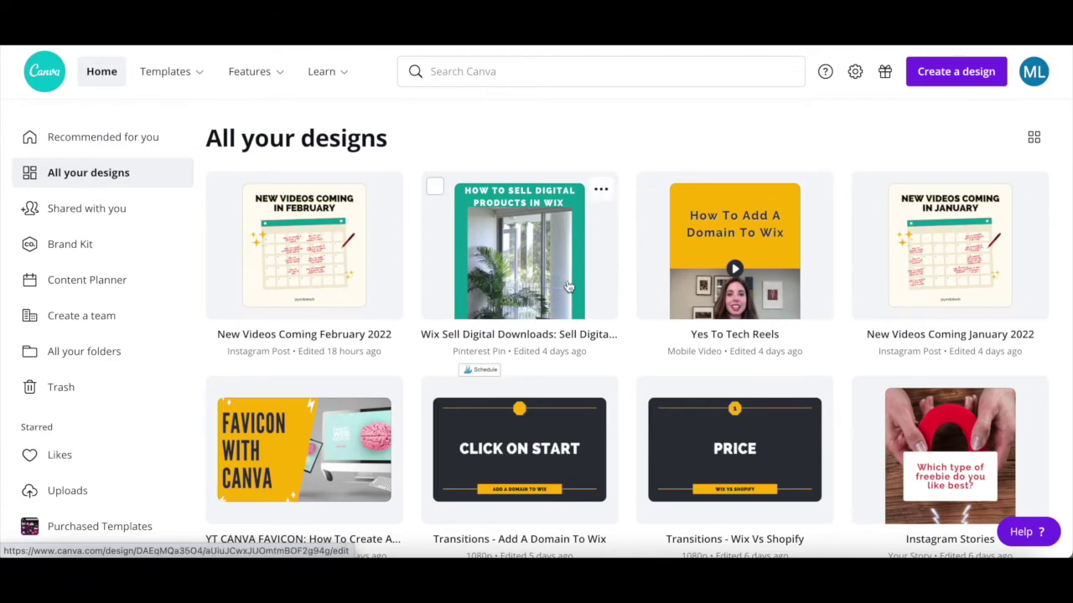
scroll(572, 302, down, 4)
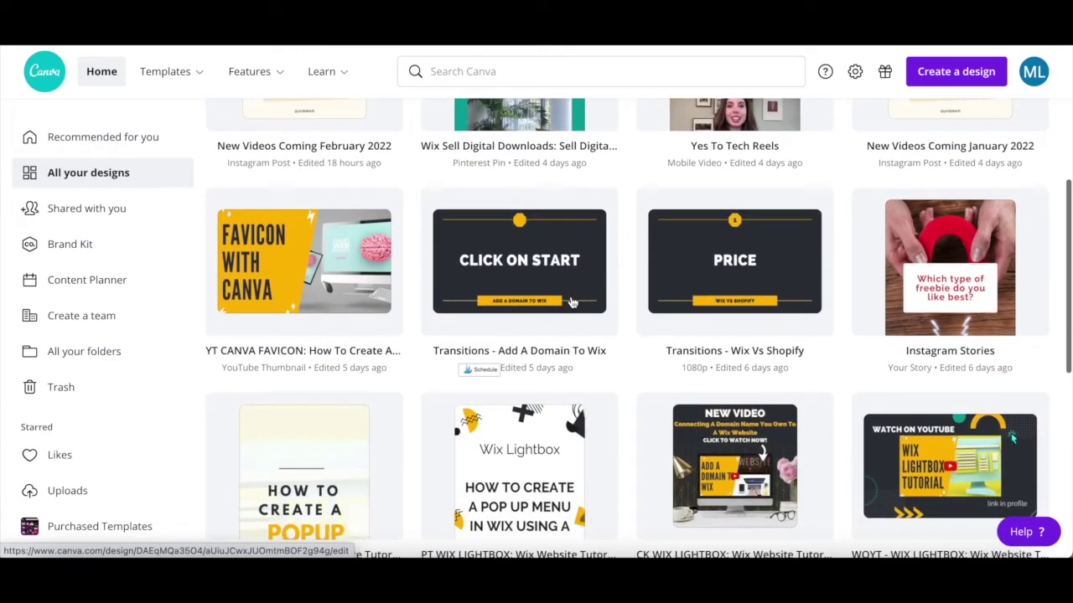
scroll(572, 302, down, 3)
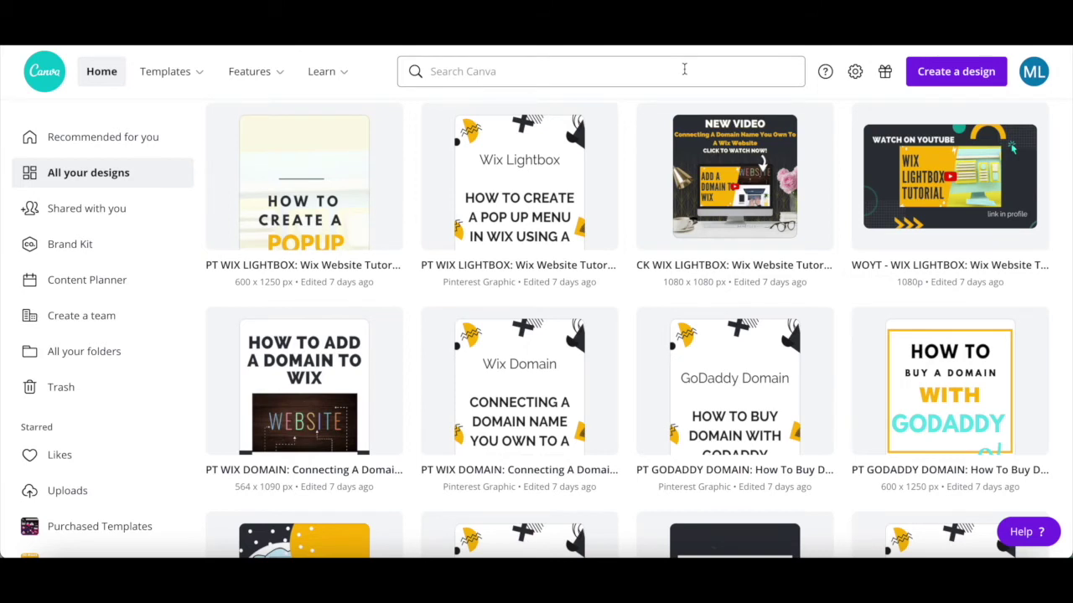
- Search your designs for 'how to use canva' and open the YT How to use Canva tutorial
click(683, 68)
text(how to use canva)
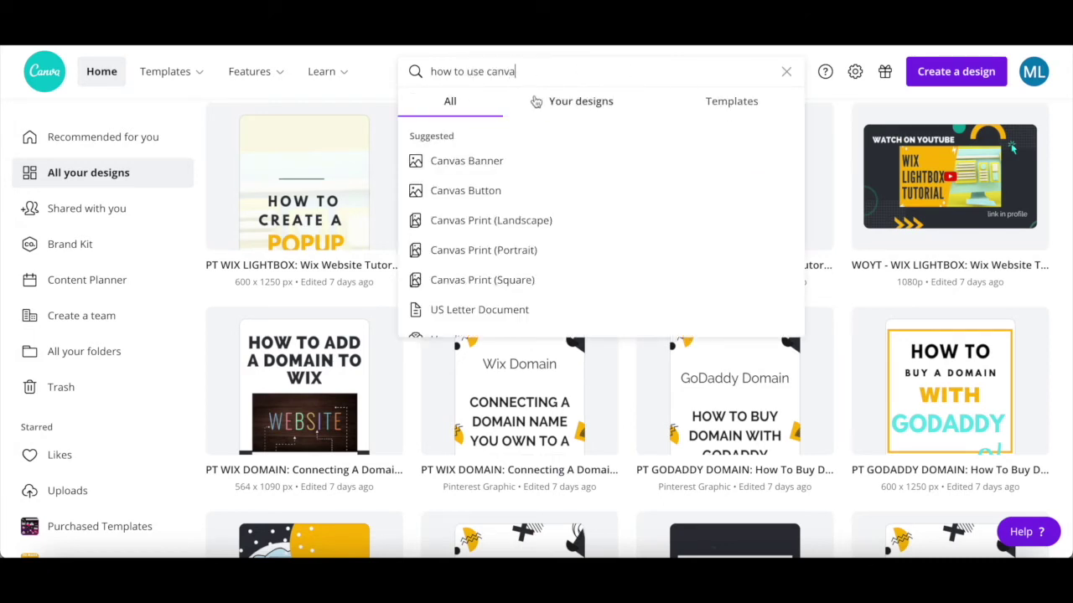
click(608, 112)
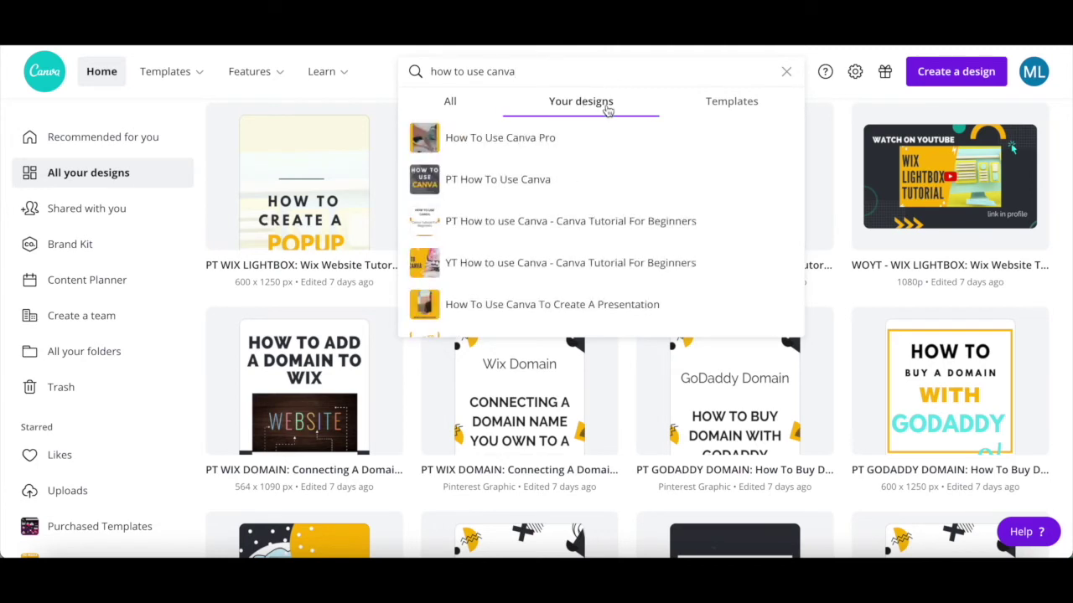
click(624, 263)
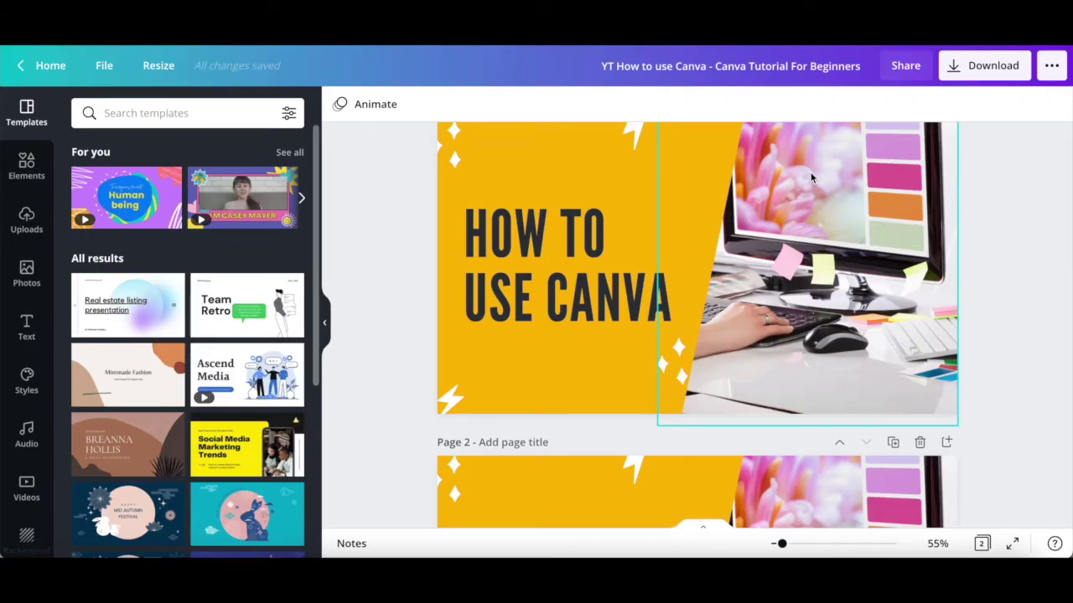
- Open the tutorial's Download panel, review the formats, and keep PNG for all 2 pages
click(967, 68)
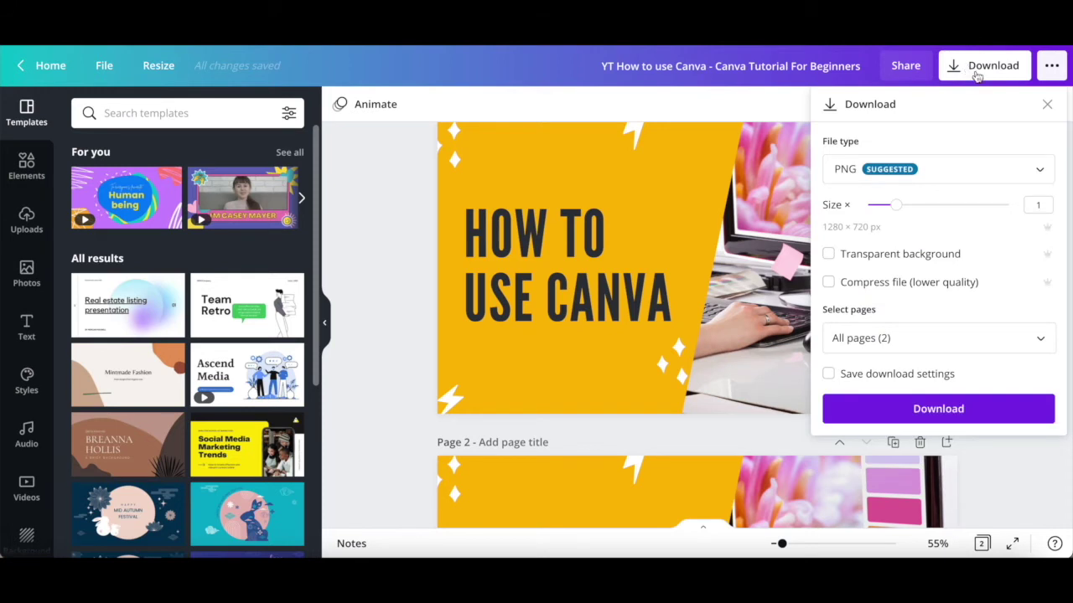
click(1041, 170)
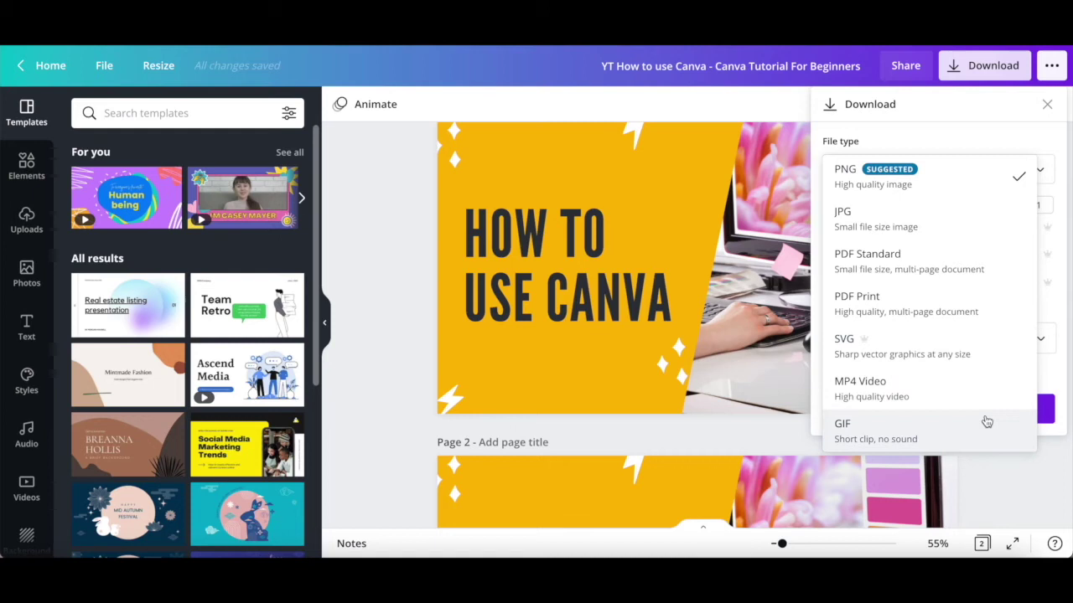
click(1060, 313)
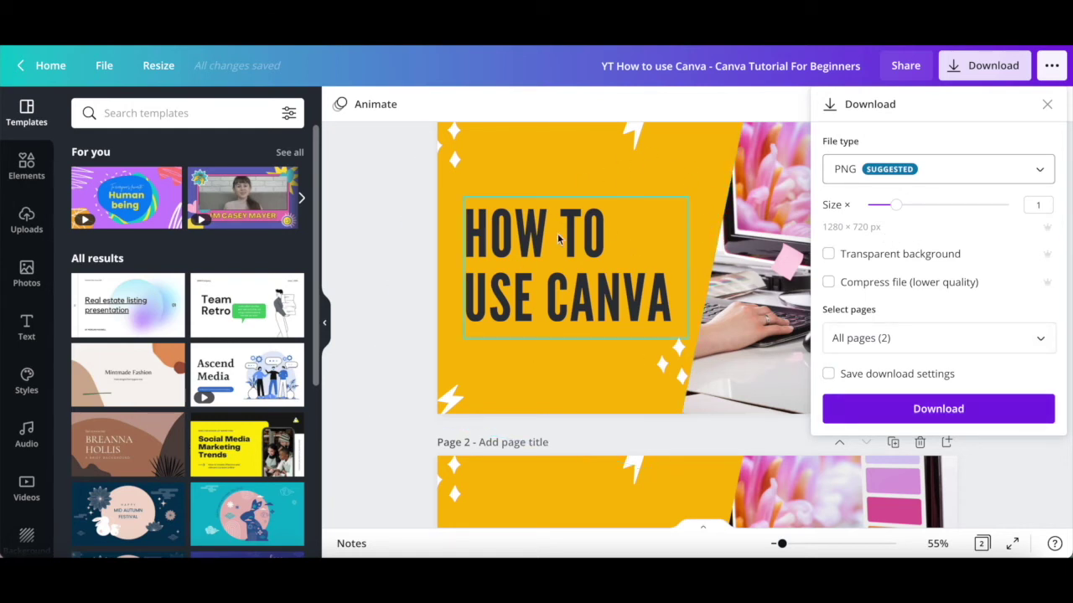
- In Select pages, try Page 1 alone, then Page 2 alone, and finish with both pages ticked
scroll(572, 277, down, 3)
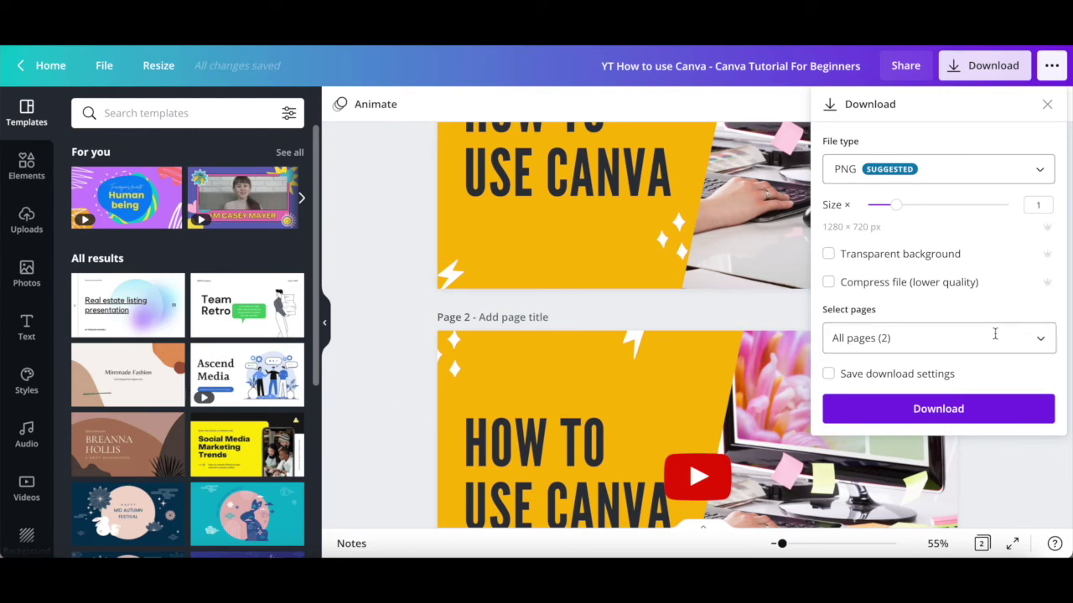
click(1037, 338)
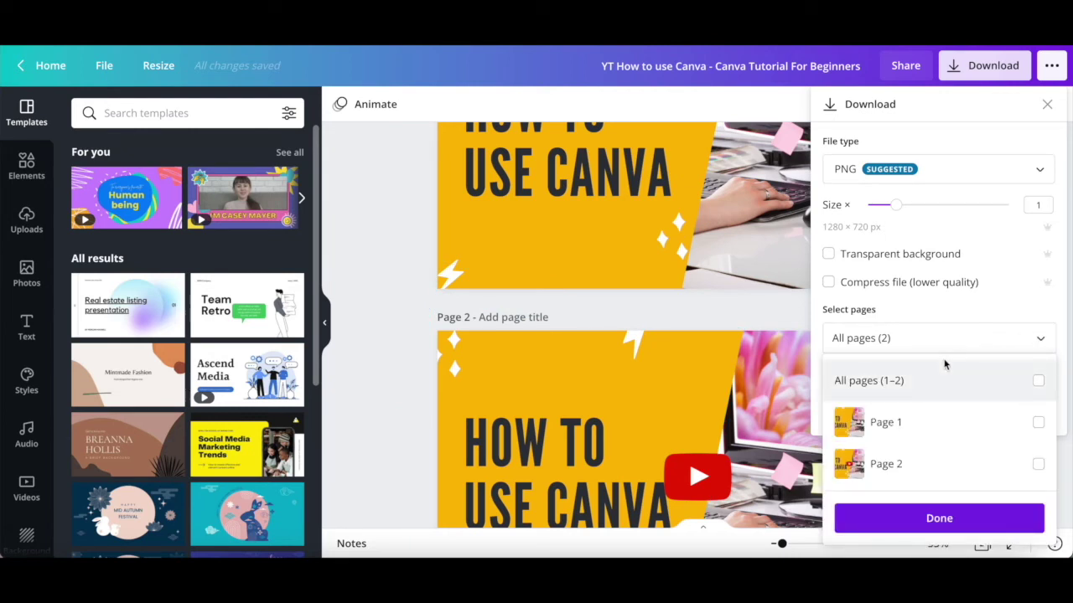
click(1037, 424)
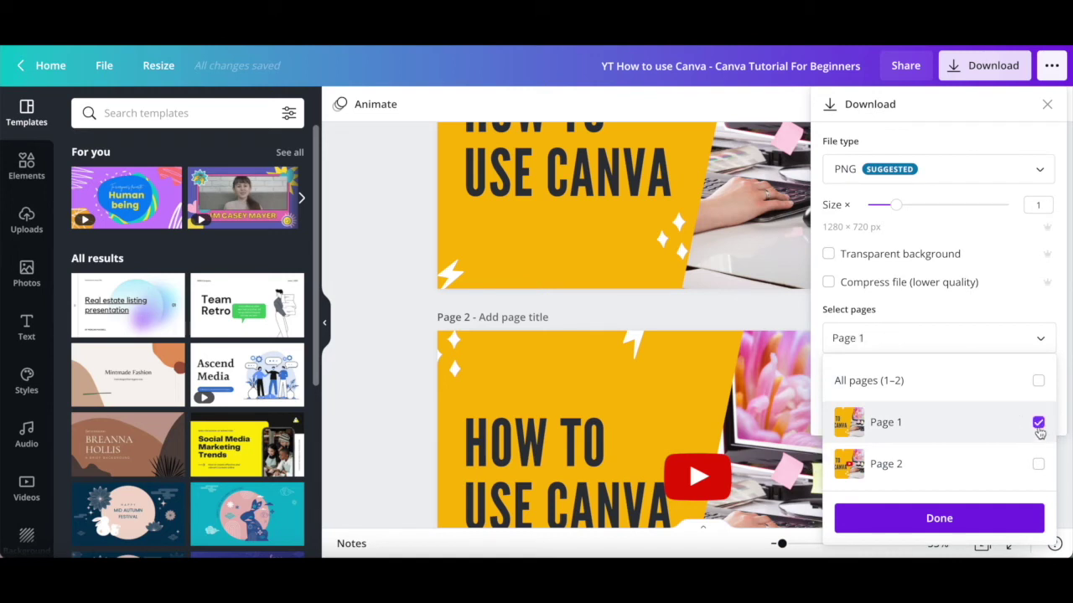
click(1038, 425)
click(1038, 465)
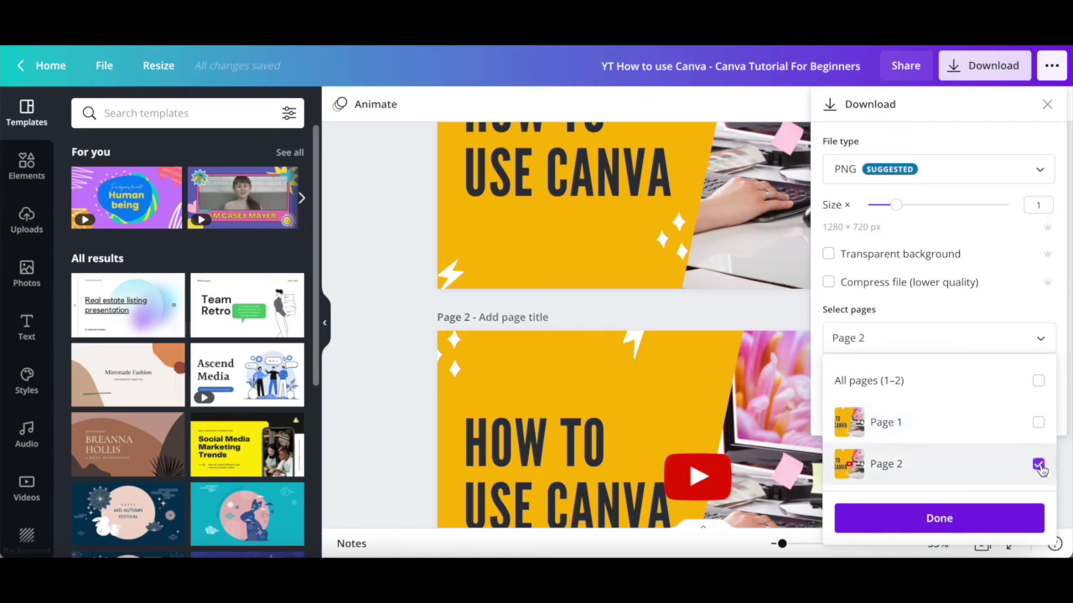
click(1038, 424)
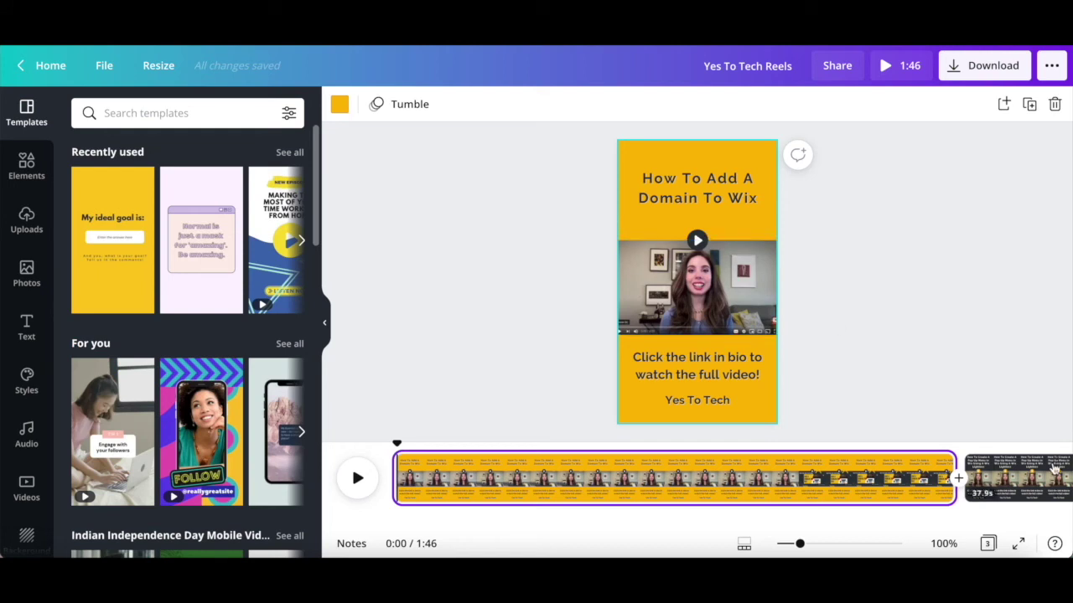
- Open Download for the Yes To Tech Reels video as MP4 and tick Page 1, then Page 2
click(1021, 478)
click(984, 65)
click(938, 225)
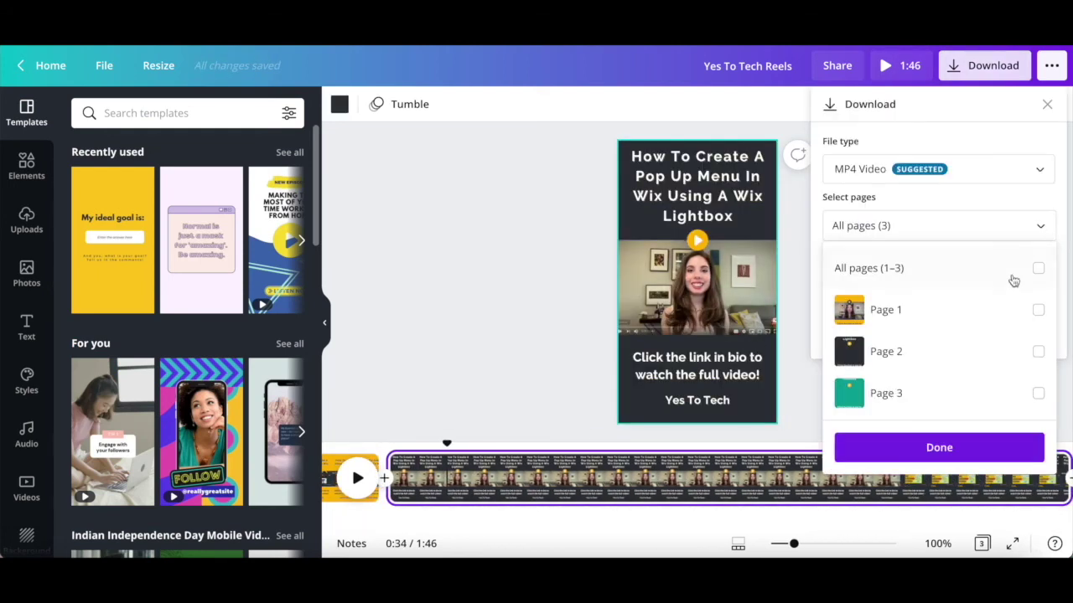
click(986, 311)
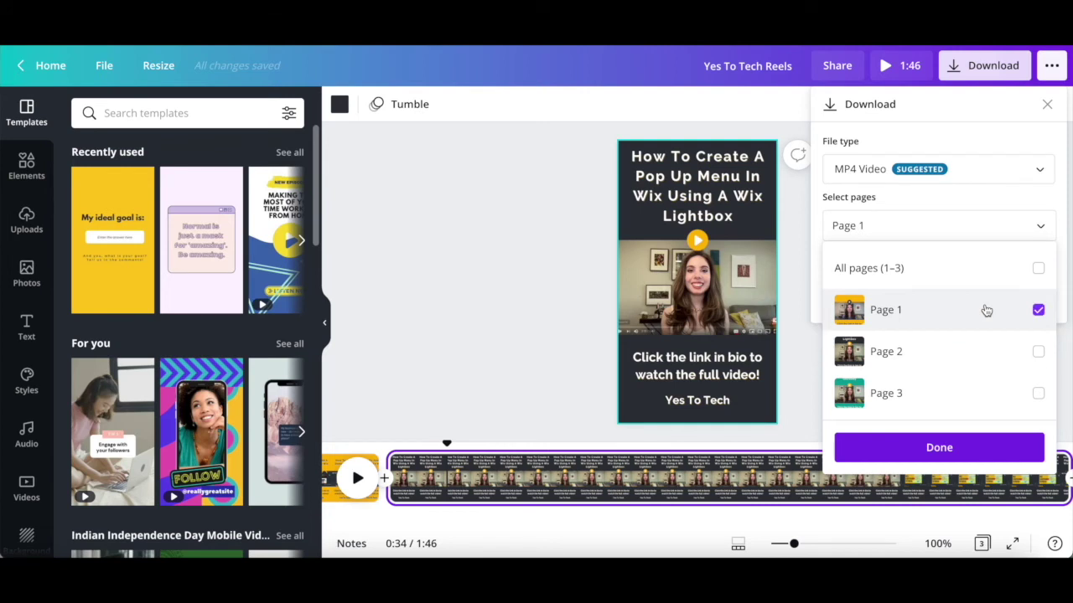
click(992, 345)
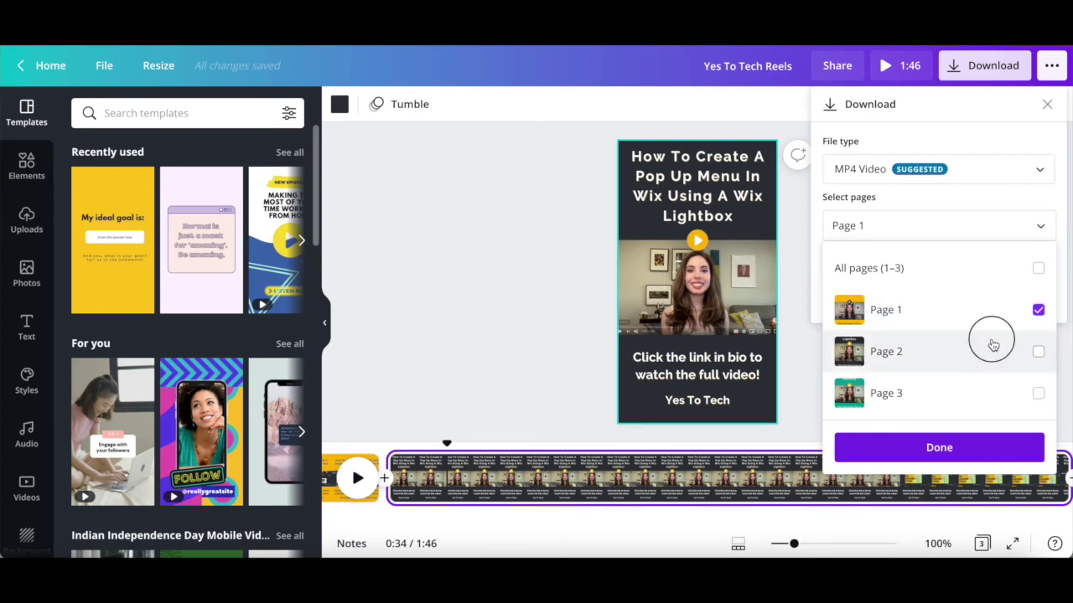